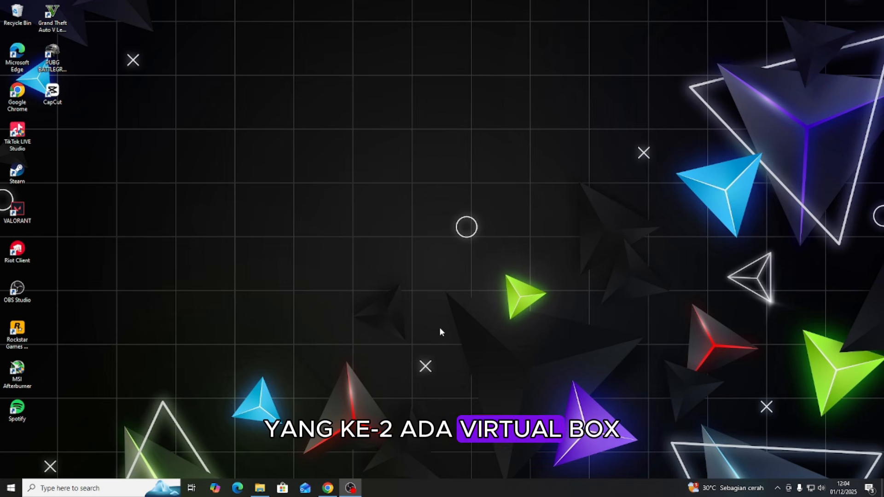
Search for "download ubuntu" in Chrome and download the Ubuntu 24.04.3 LTS desktop ISO for Intel or AMD 64-bit from ubuntu.com.
{"action": "left_click", "coordinate": [328, 488]}
{"action": "left_click", "coordinate": [129, 29]}
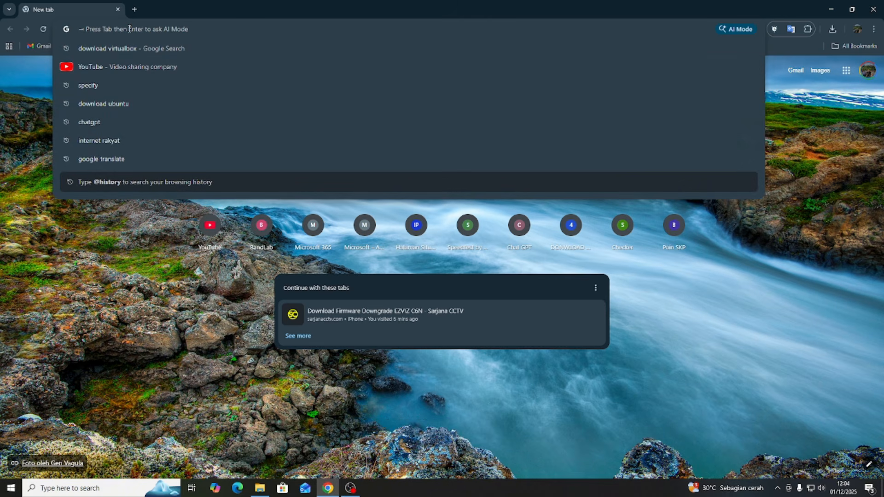
{"action": "type", "text": "d"}
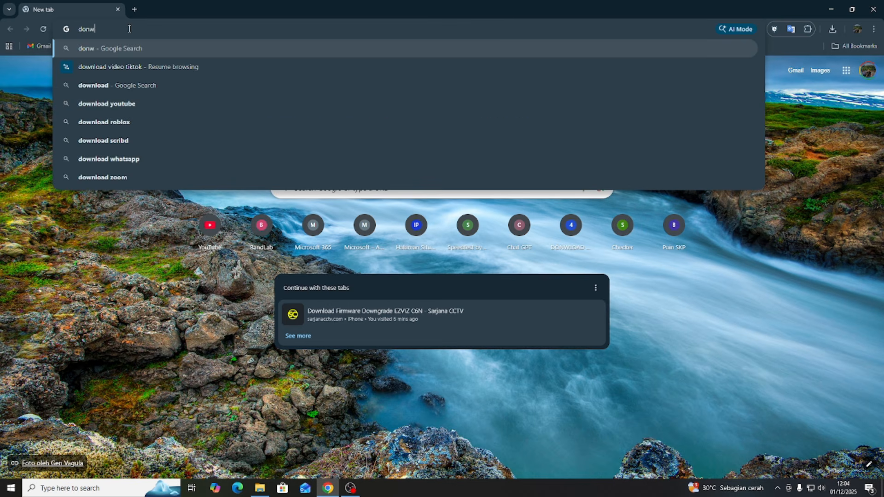
{"action": "key", "text": "Escape"}
{"action": "type", "text": "download ubuntu"}
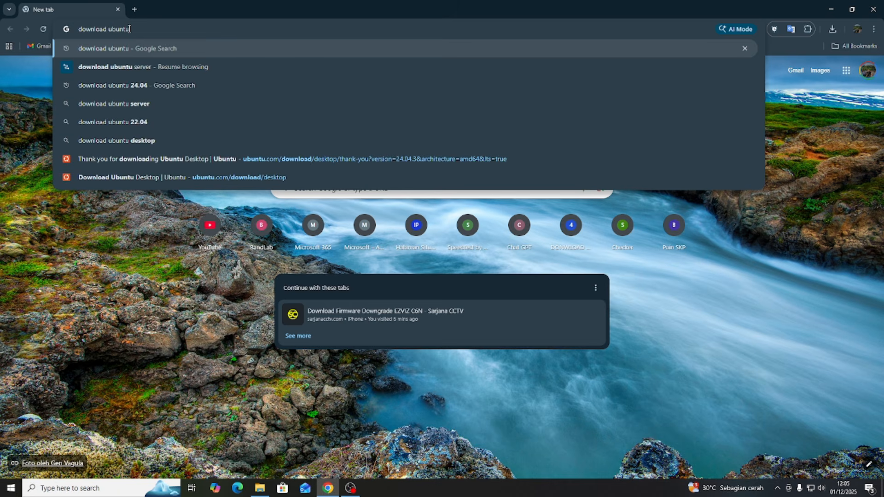
{"action": "key", "text": "Return"}
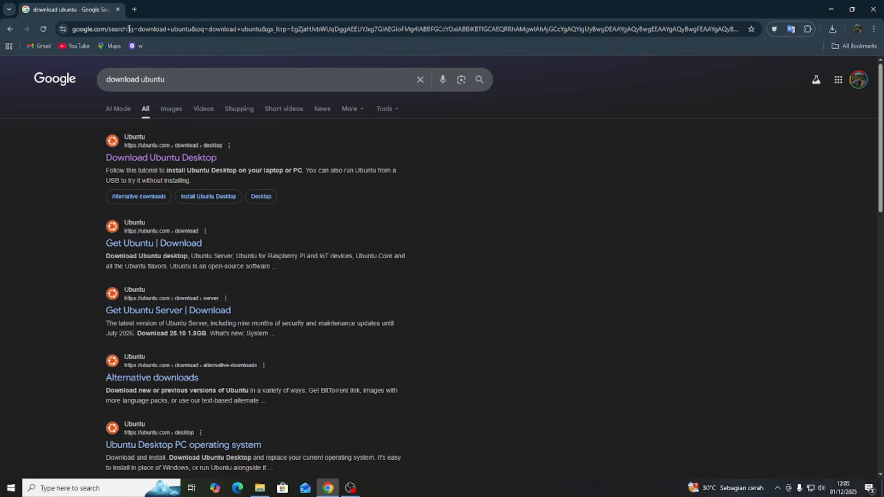
{"action": "left_click", "coordinate": [156, 157]}
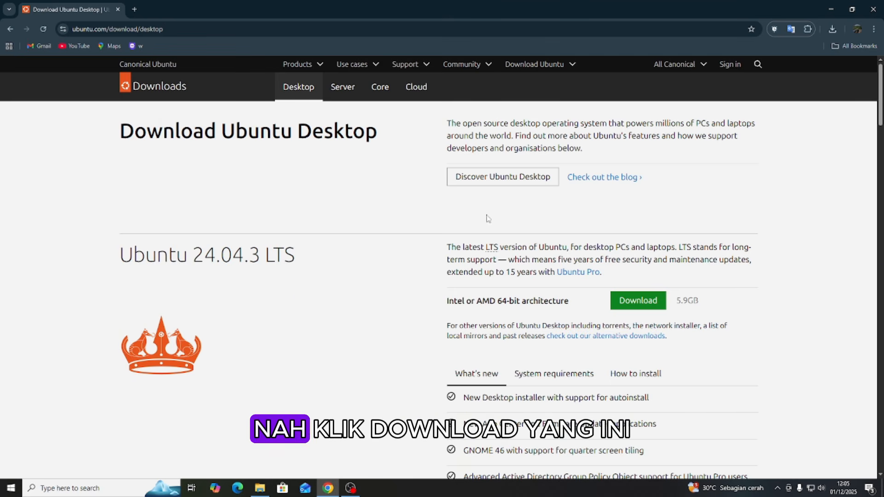
{"action": "left_click", "coordinate": [646, 304]}
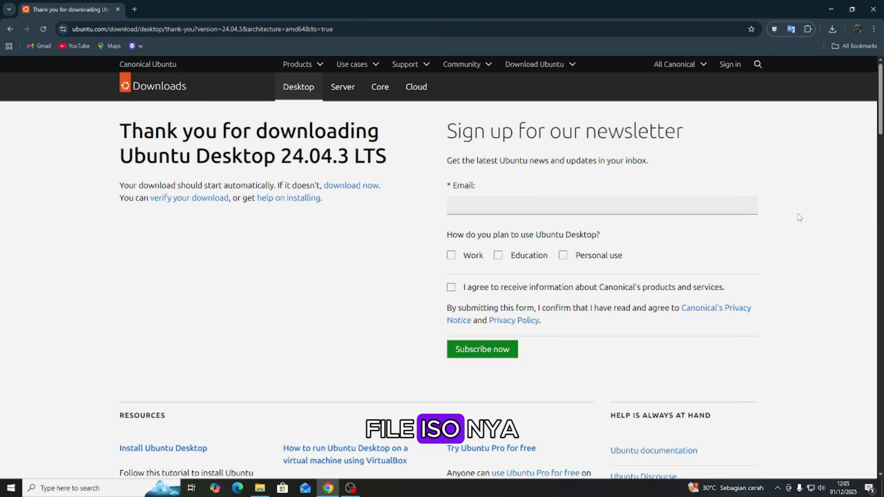
Search for "download virtualbox" in a new browser tab and download the VirtualBox 7.2.4 package for Windows hosts from virtualbox.org.
{"action": "left_click", "coordinate": [135, 9]}
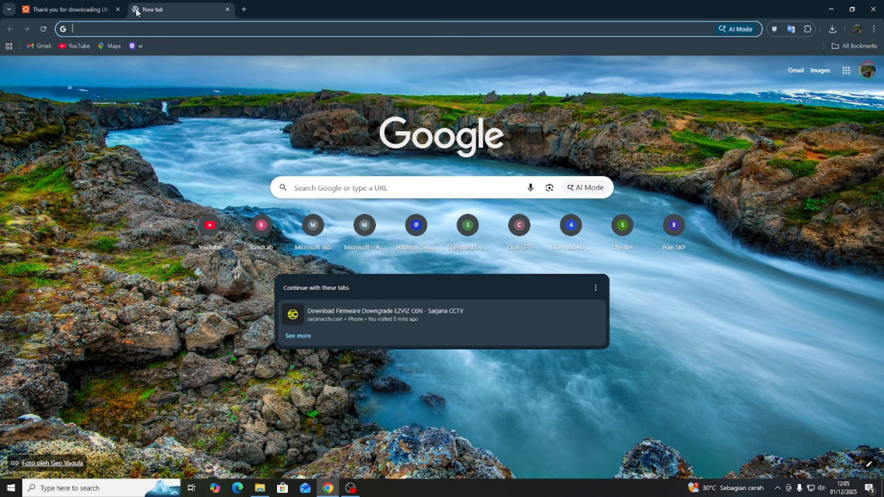
{"action": "type", "text": "download "}
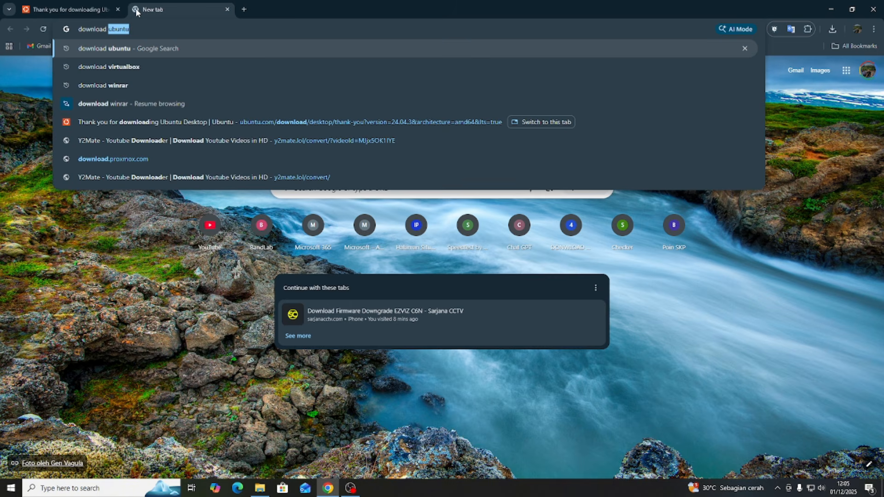
{"action": "type", "text": "virtualbox"}
{"action": "key", "text": "Return"}
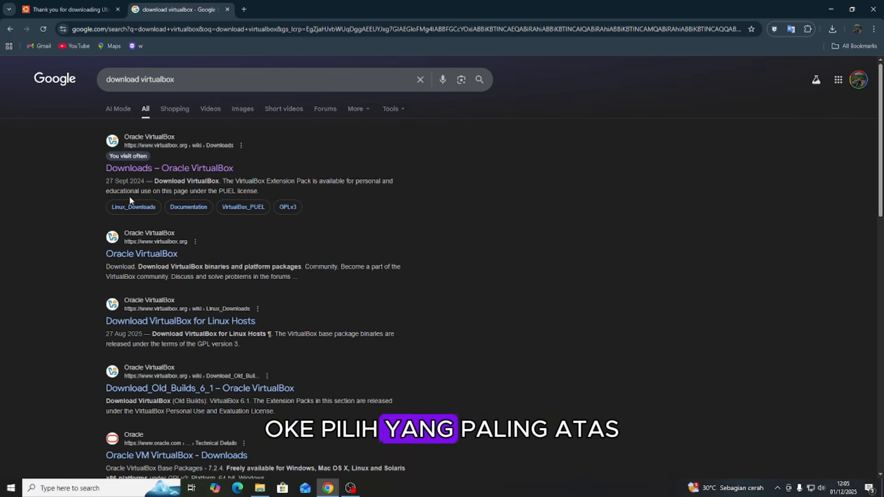
{"action": "left_click", "coordinate": [167, 172]}
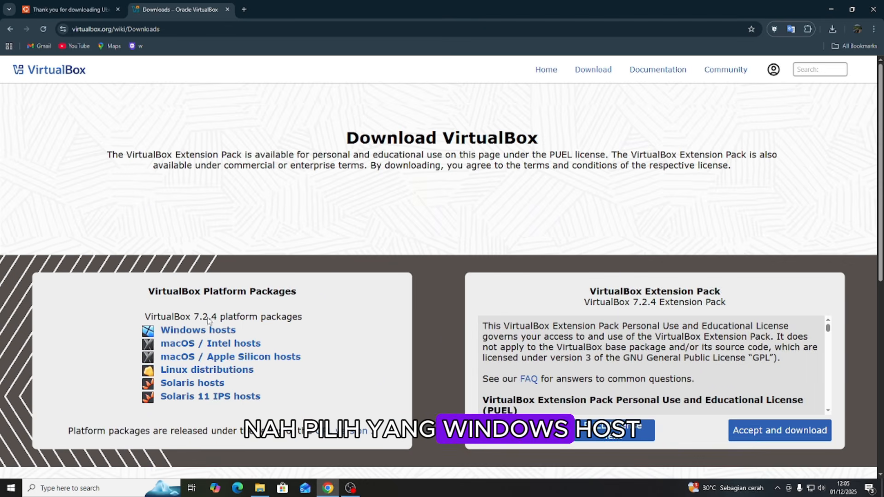
{"action": "left_click", "coordinate": [203, 330]}
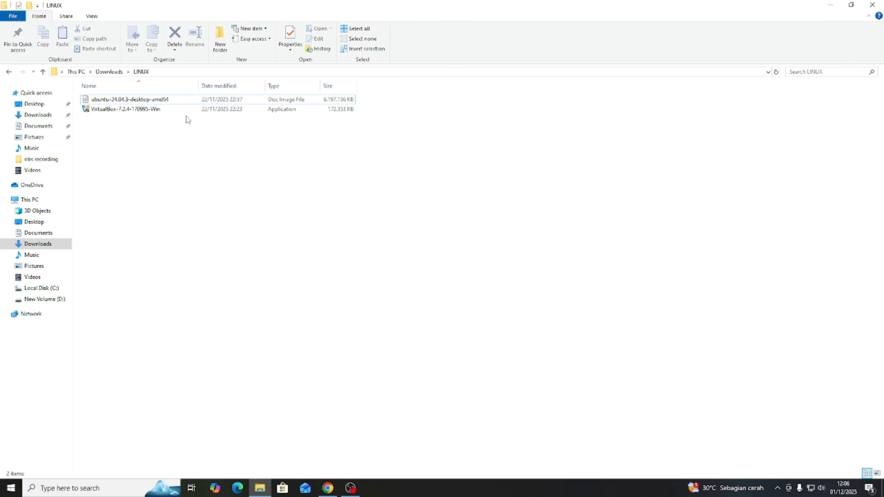
Run the VirtualBox-7.2.4-170995-Win installer from the LINUX downloads folder and accept its license agreement.
{"action": "left_click", "coordinate": [159, 112]}
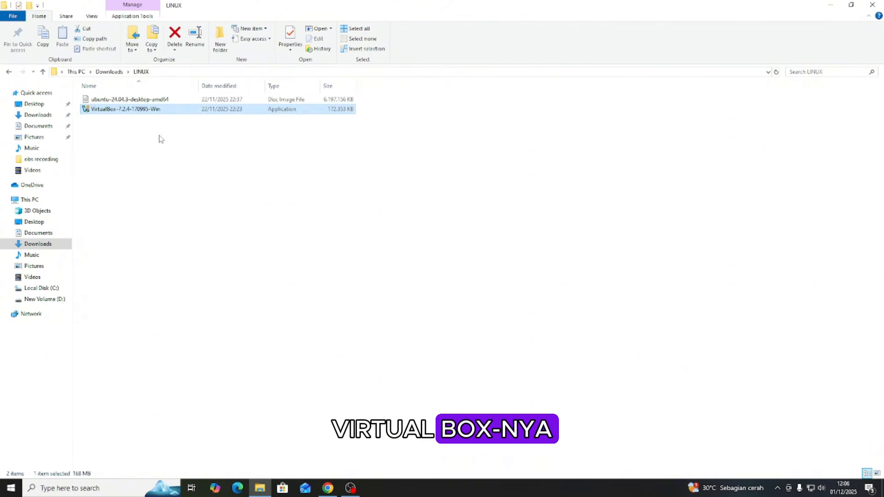
{"action": "double_click", "coordinate": [153, 113]}
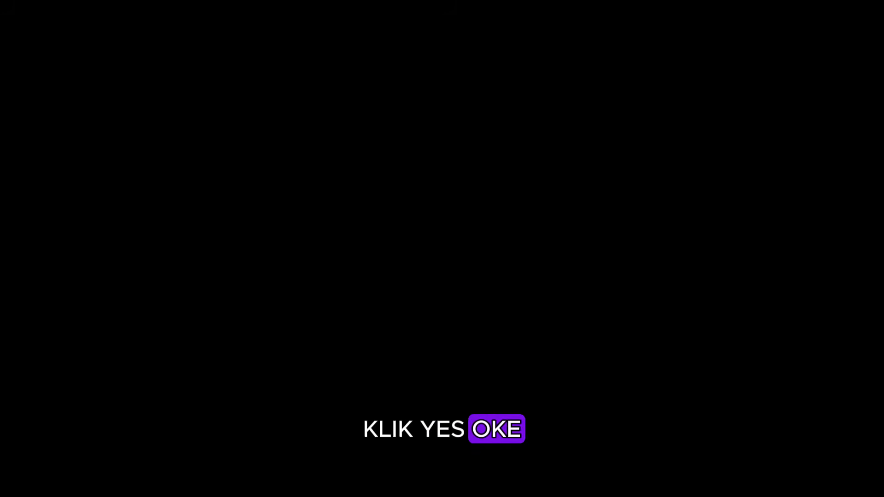
{"action": "left_click", "coordinate": [387, 311]}
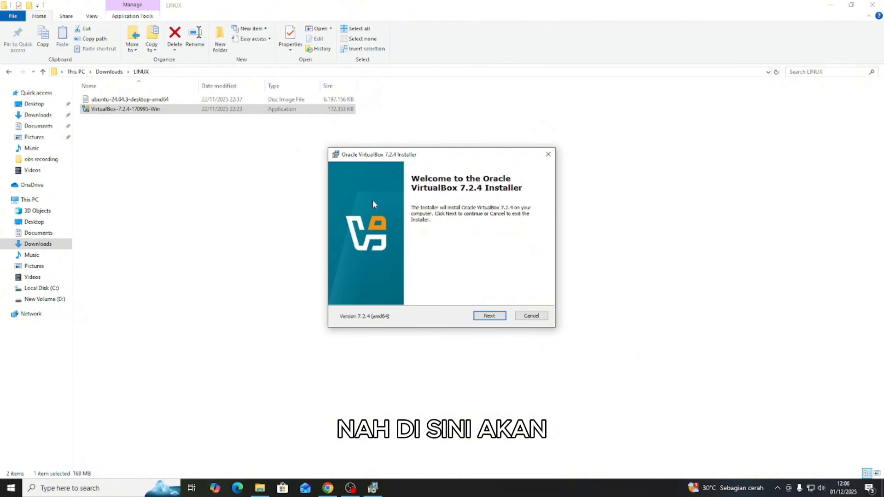
{"action": "left_click", "coordinate": [482, 318]}
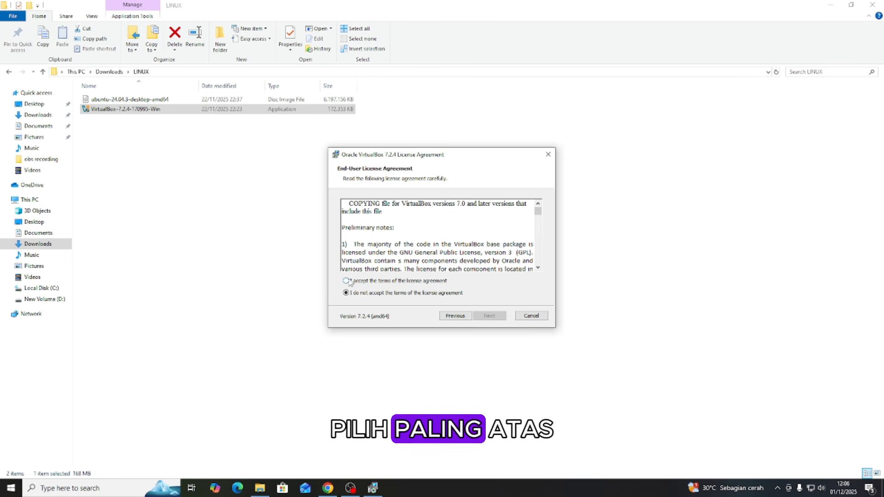
{"action": "left_click", "coordinate": [344, 281]}
{"action": "left_click", "coordinate": [501, 317]}
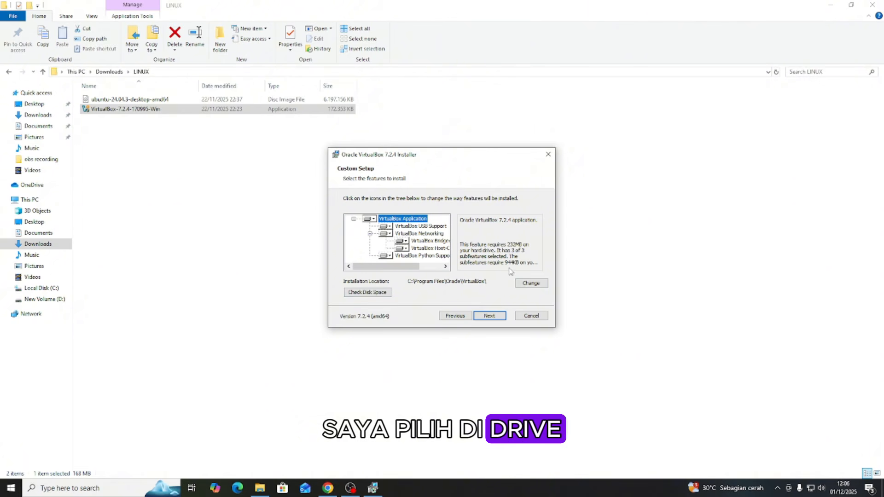
Install VirtualBox with the default features, location and startup options, accepting the network and dependency warnings, and start it on finishing.
{"action": "left_click", "coordinate": [489, 316]}
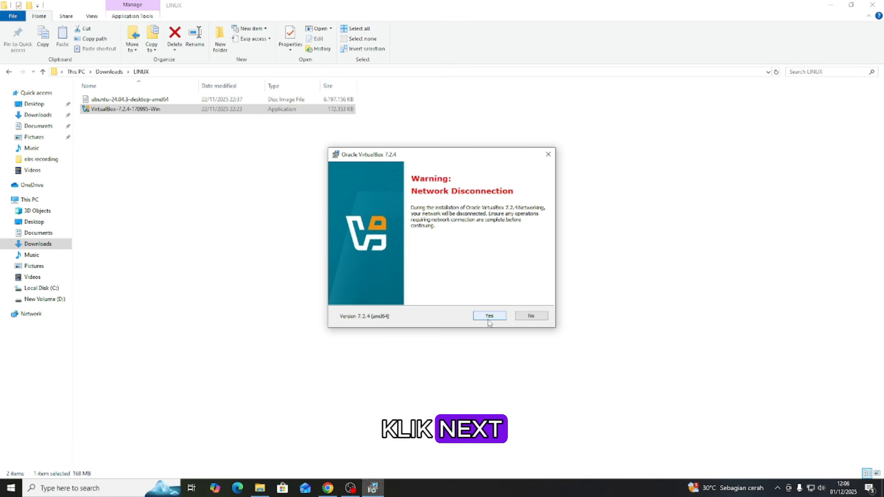
{"action": "left_click", "coordinate": [489, 317]}
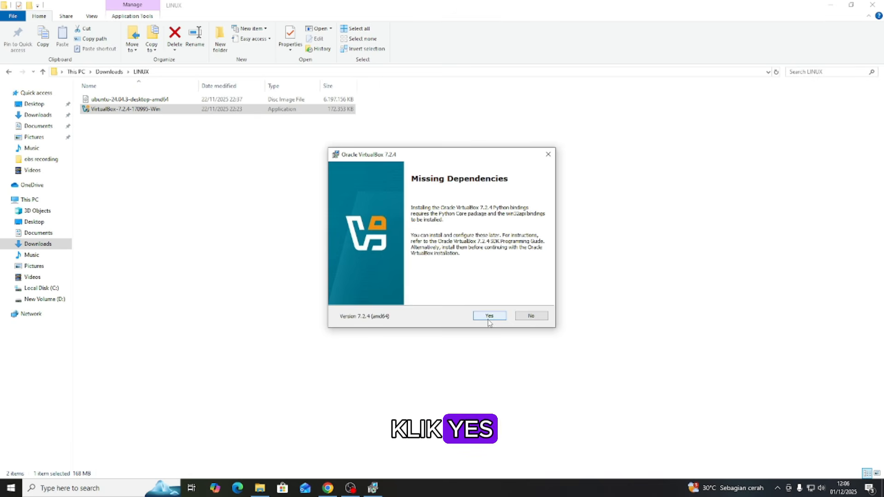
{"action": "left_click", "coordinate": [488, 319]}
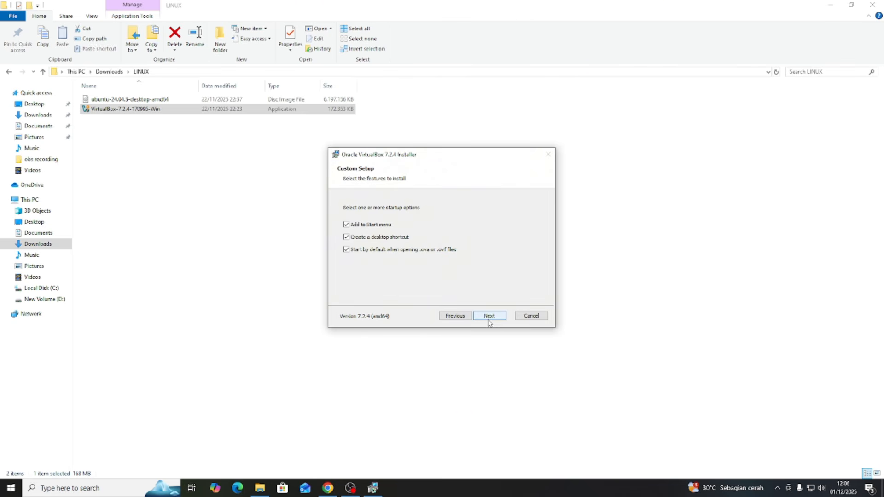
{"action": "left_click", "coordinate": [489, 317]}
{"action": "left_click", "coordinate": [488, 317]}
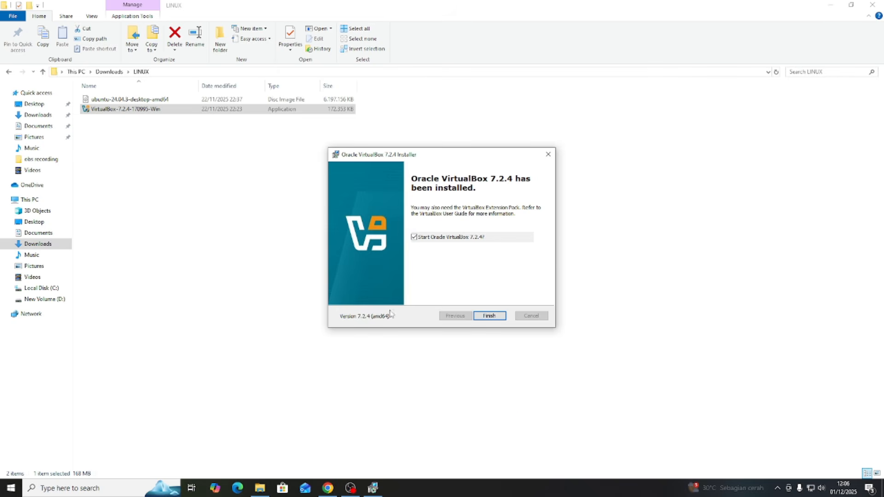
{"action": "left_click", "coordinate": [489, 317]}
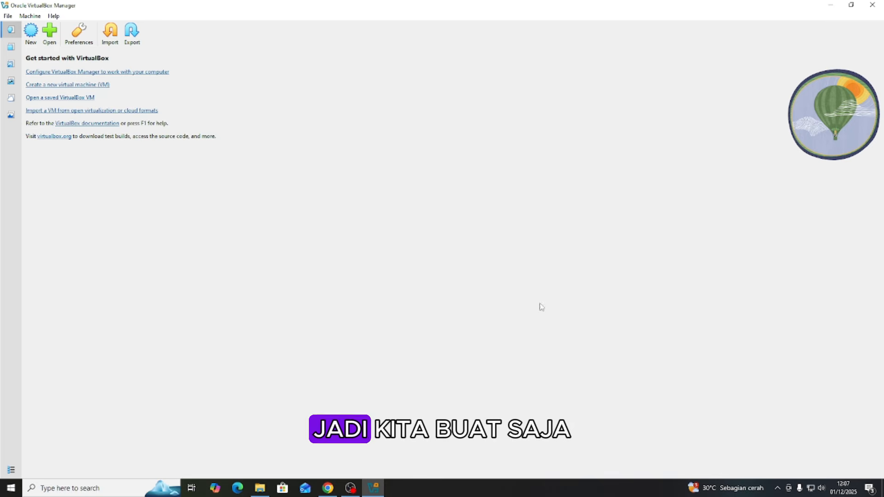
Start creating a new virtual machine and name it "linux ubuntu".
{"action": "left_click", "coordinate": [31, 31]}
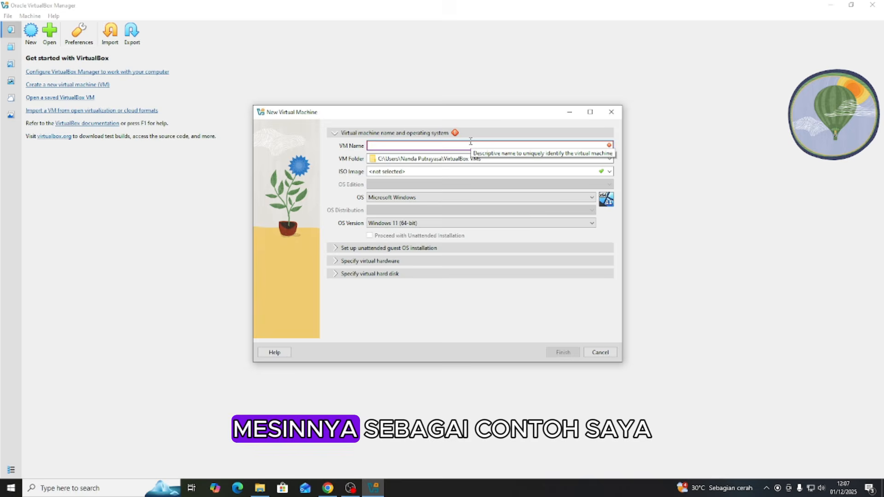
{"action": "type", "text": "ub"}
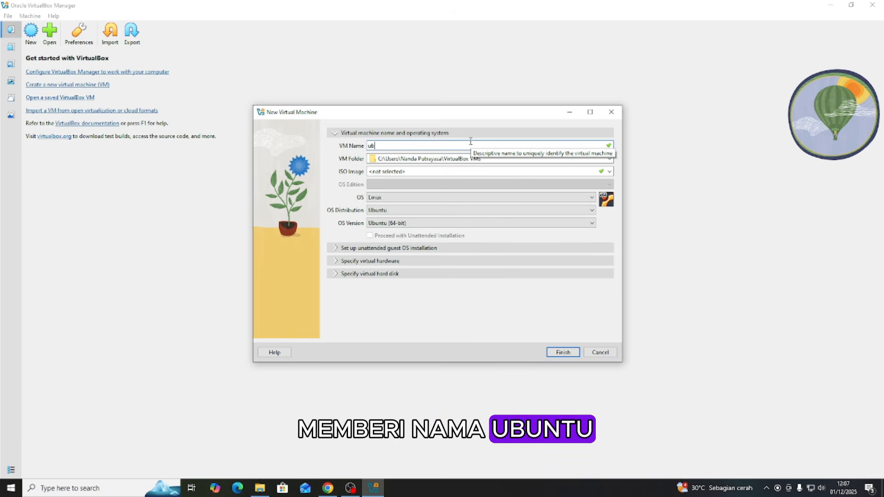
{"action": "type", "text": "untu"}
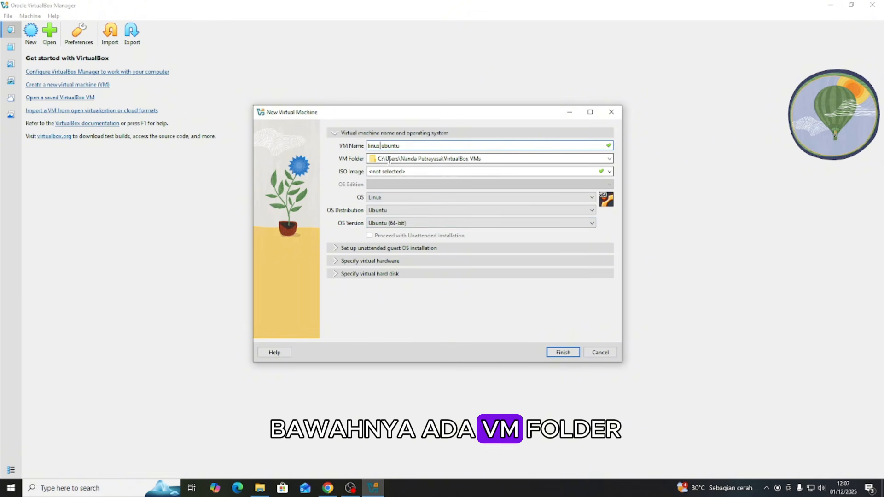
Select ubuntu-24.04.3-desktop-amd64 from the LINUX folder as the machine's ISO image and turn off unattended installation.
{"action": "left_click", "coordinate": [609, 173]}
{"action": "left_click", "coordinate": [428, 190]}
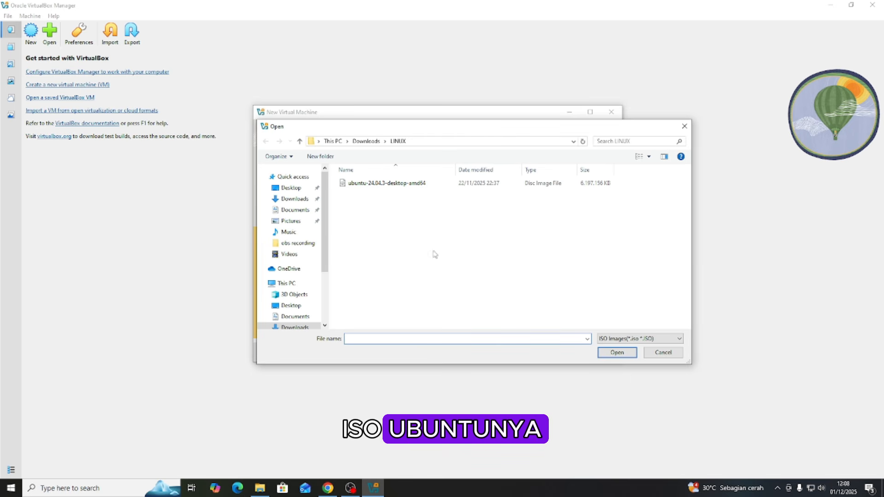
{"action": "left_click", "coordinate": [398, 185]}
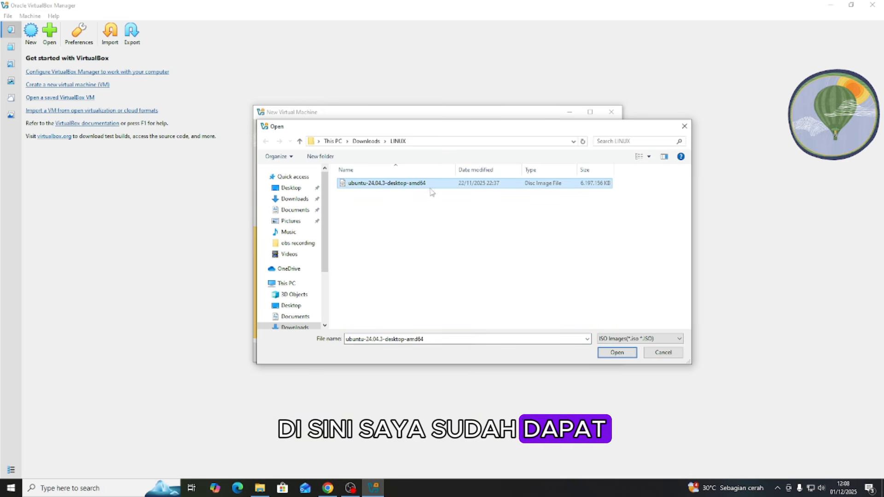
{"action": "left_click", "coordinate": [601, 353]}
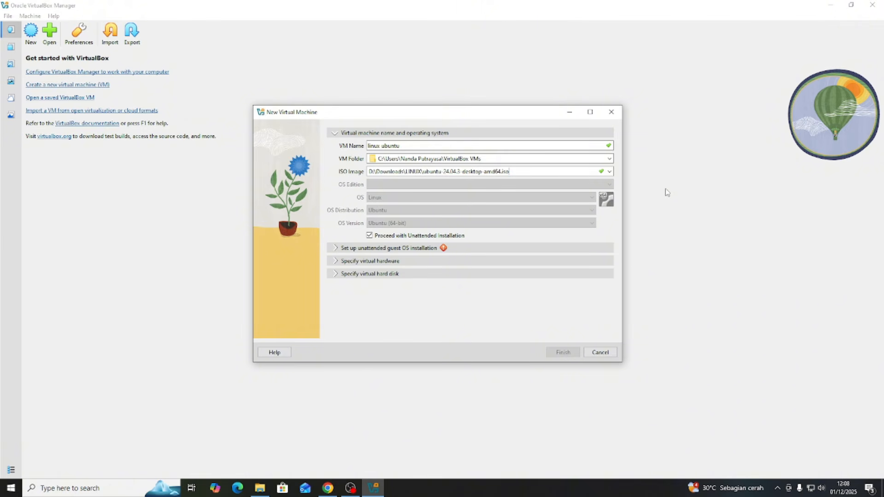
{"action": "left_click", "coordinate": [371, 235]}
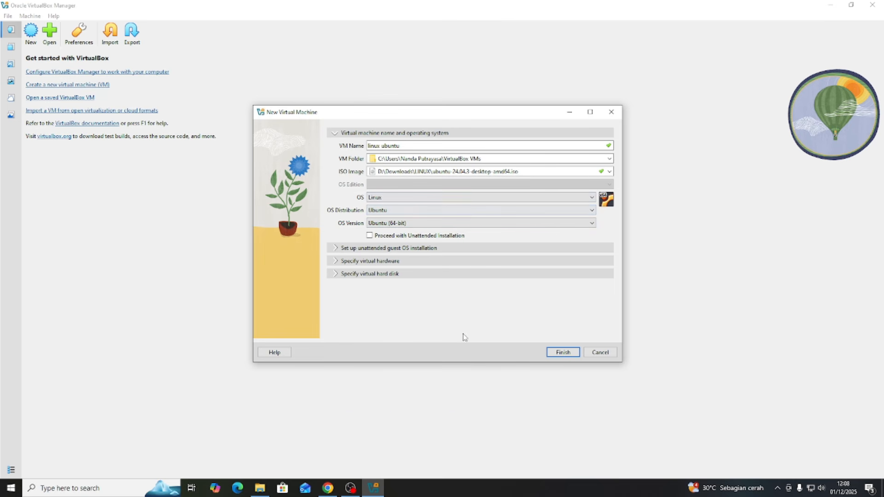
Set the virtual hardware to 4096 MB of base memory and 4 CPUs.
{"action": "left_click", "coordinate": [367, 261]}
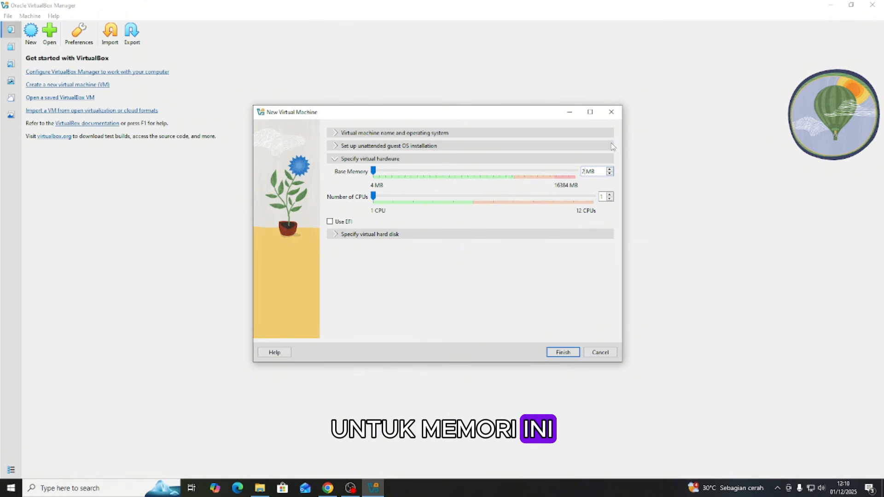
{"action": "key", "text": "BackSpace"}
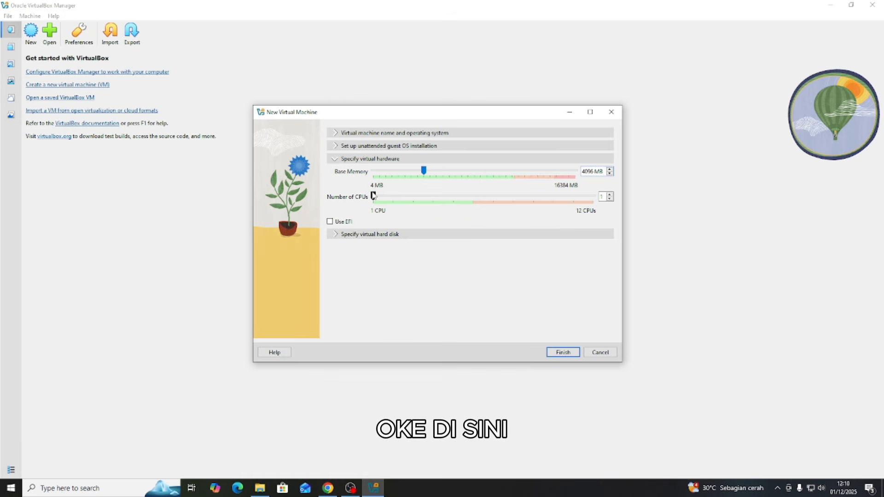
{"action": "left_click_drag", "start_coordinate": [404, 197], "coordinate": [440, 198]}
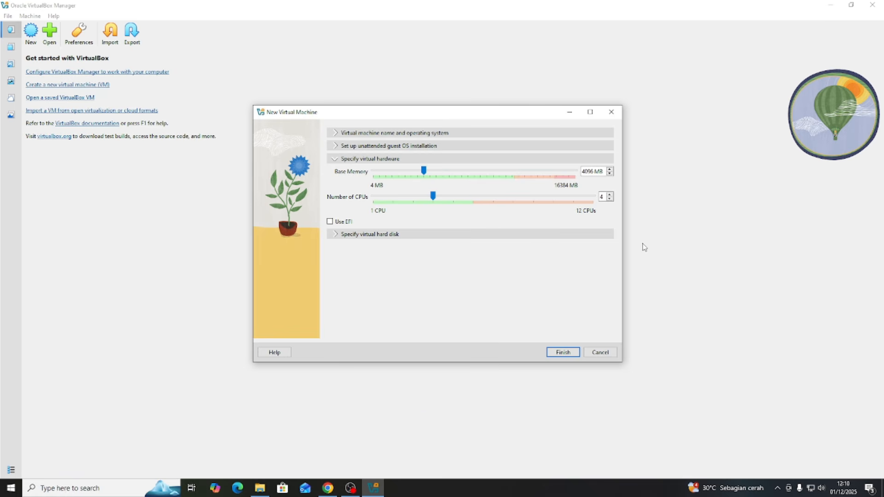
Keep the new 25 GB VDI virtual hard disk and finish creating the virtual machine.
{"action": "left_click", "coordinate": [364, 236]}
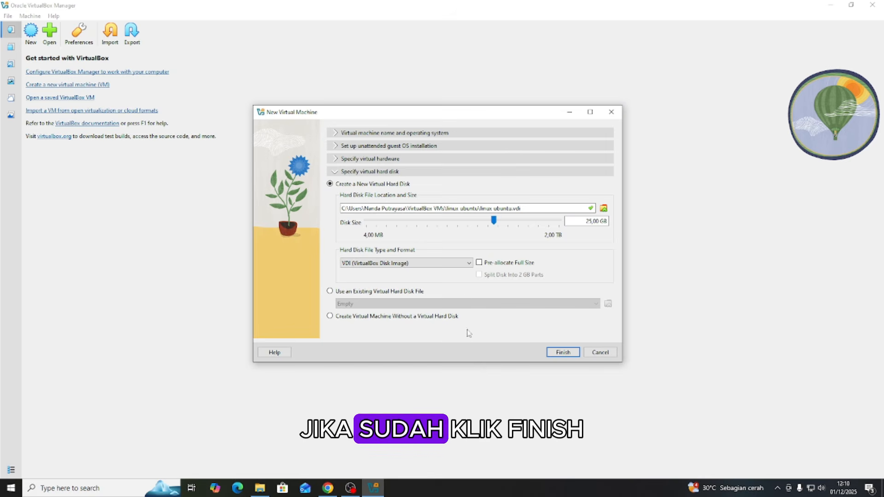
{"action": "left_click", "coordinate": [563, 352]}
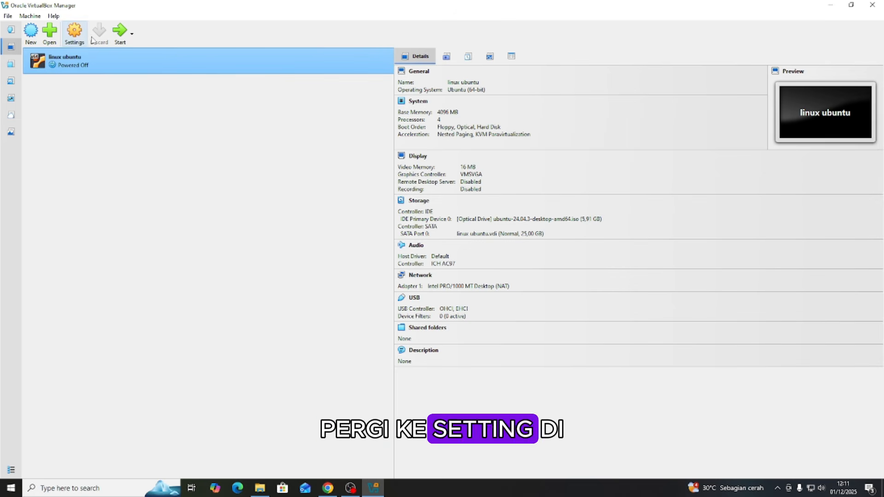
Raise the linux ubuntu machine's video memory to 128 MB in its display settings and save the change.
{"action": "left_click", "coordinate": [75, 33]}
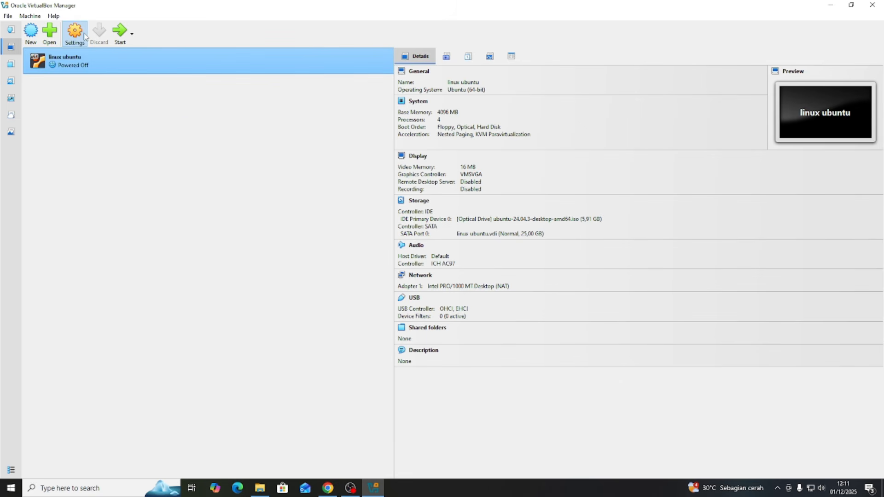
{"action": "left_click", "coordinate": [340, 198]}
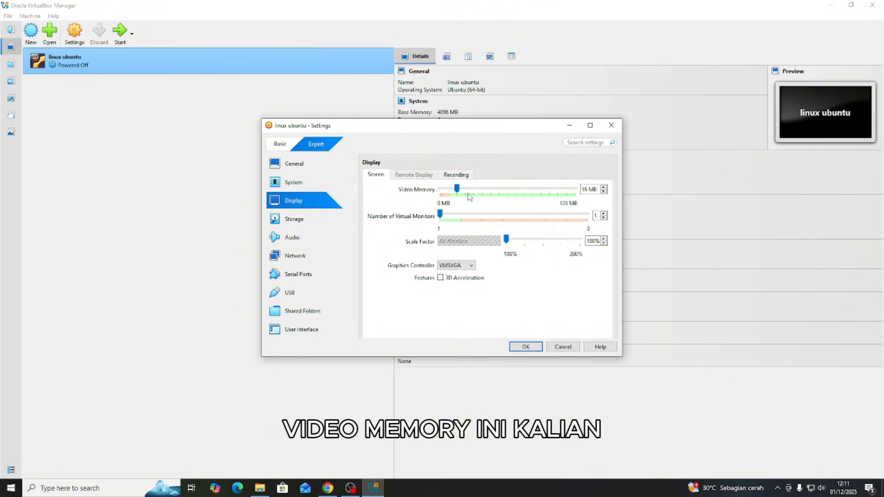
{"action": "left_click_drag", "start_coordinate": [458, 189], "coordinate": [754, 197]}
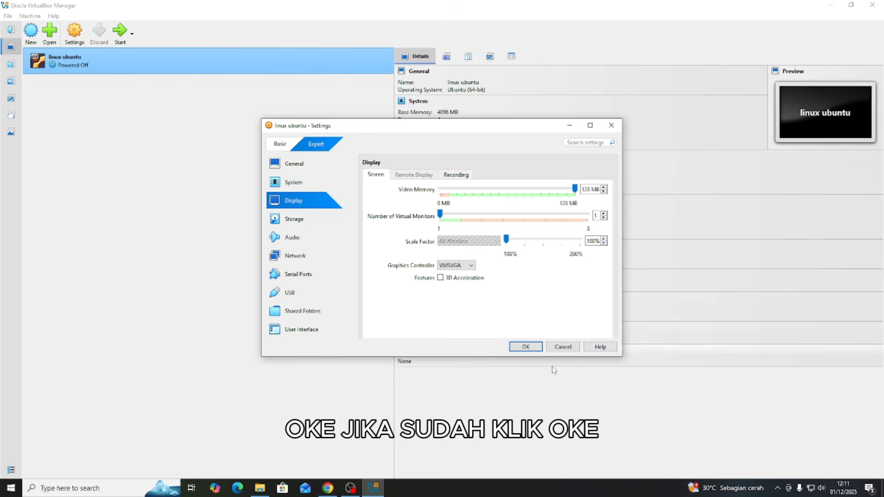
{"action": "left_click", "coordinate": [525, 346]}
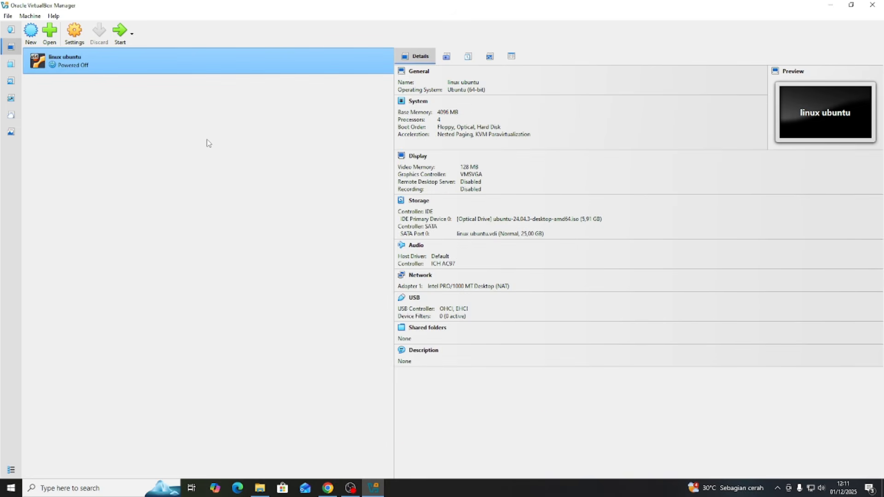
Start the linux ubuntu machine, maximize its window and boot the "Try or Install Ubuntu" entry.
{"action": "double_click", "coordinate": [150, 70]}
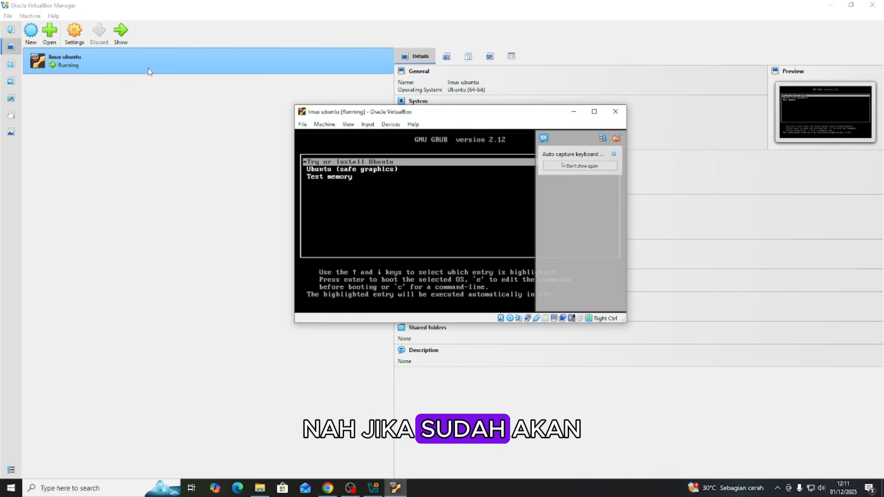
{"action": "left_click", "coordinate": [573, 111]}
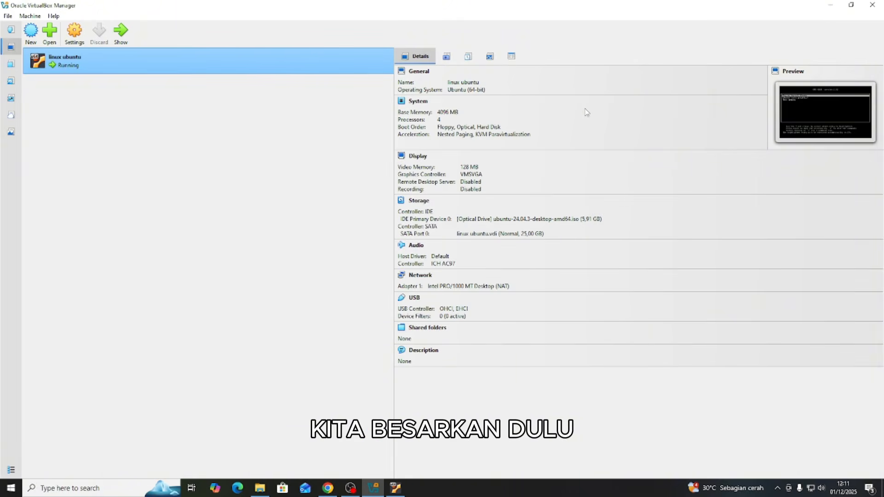
{"action": "left_click", "coordinate": [401, 490]}
{"action": "left_click", "coordinate": [594, 112]}
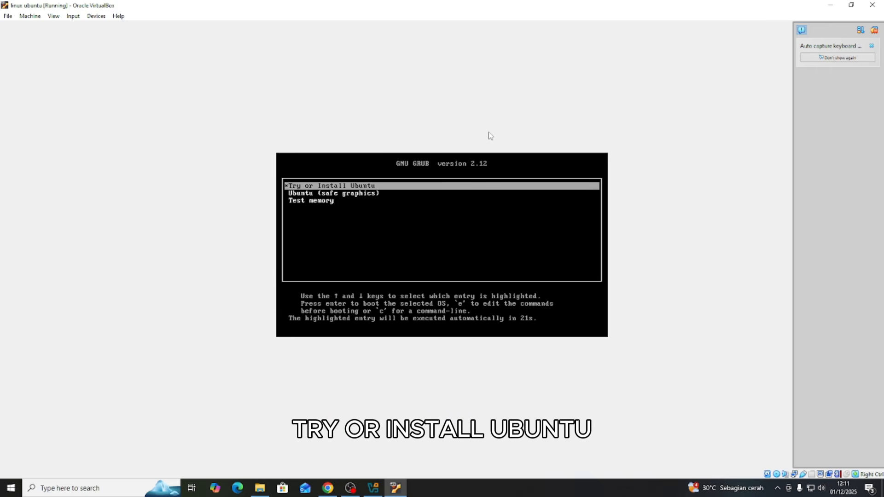
{"action": "key", "text": "Return"}
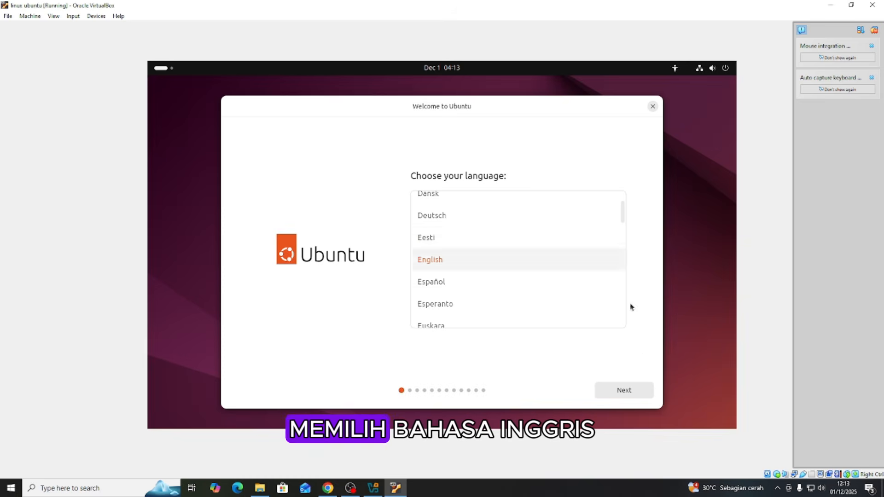
Accept English as language, default accessibility options, the English (US) keyboard layout and the wired internet connection in the installer.
{"action": "left_click", "coordinate": [622, 390]}
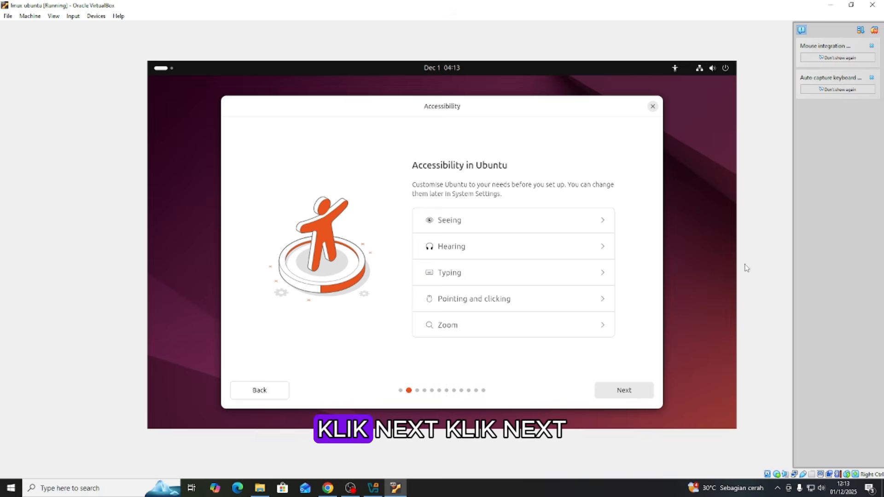
{"action": "left_click", "coordinate": [616, 389]}
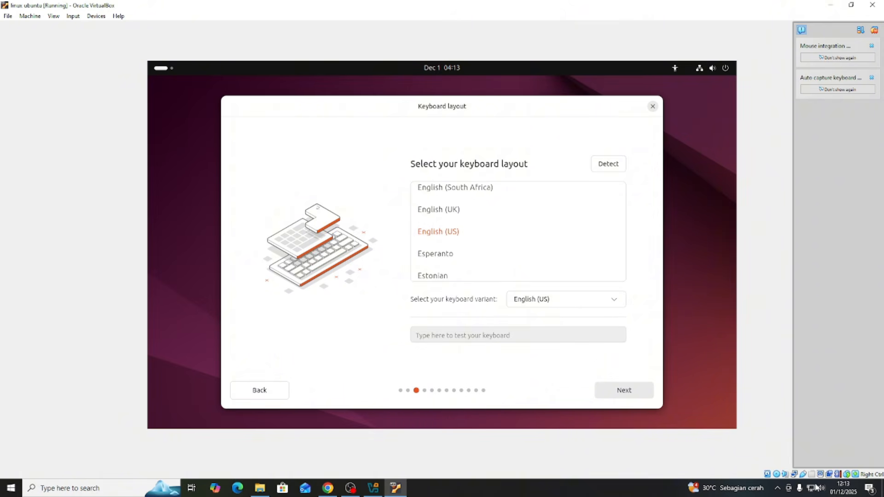
{"action": "left_click", "coordinate": [616, 392]}
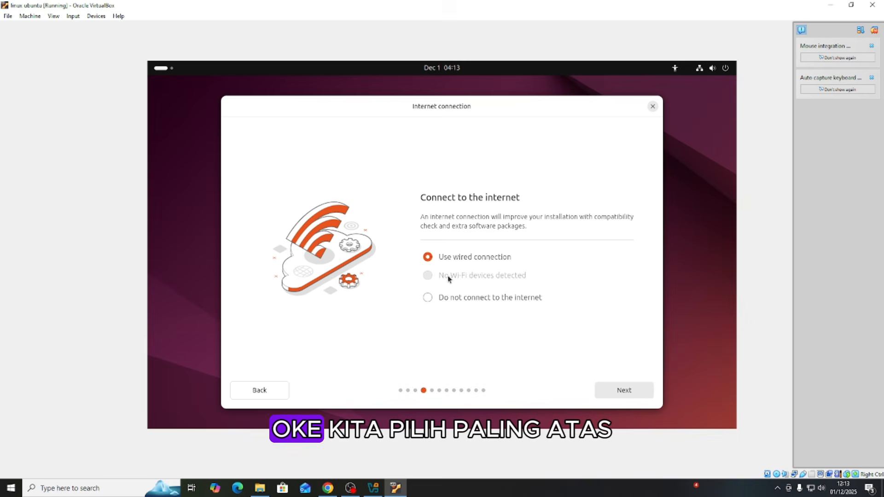
{"action": "left_click", "coordinate": [637, 395]}
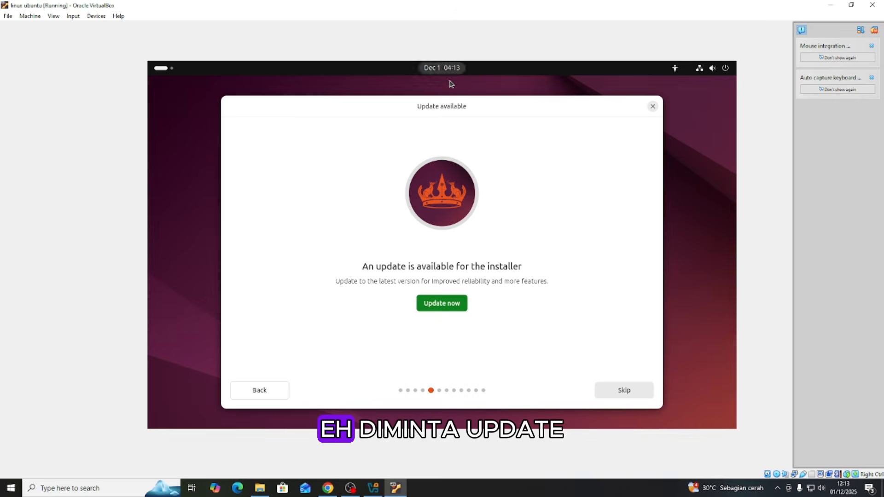
Skip the installer update and proceed with Install Ubuntu, using interactive installation and the default app selection.
{"action": "left_click", "coordinate": [623, 391]}
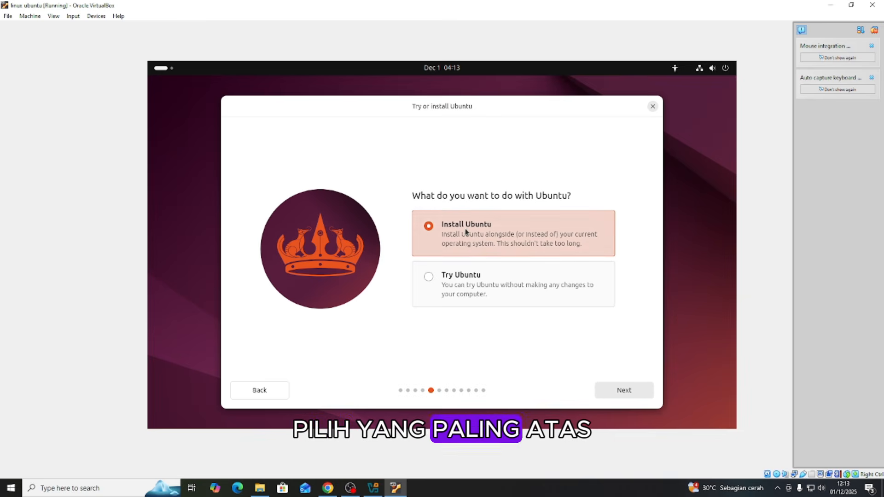
{"action": "left_click", "coordinate": [636, 389]}
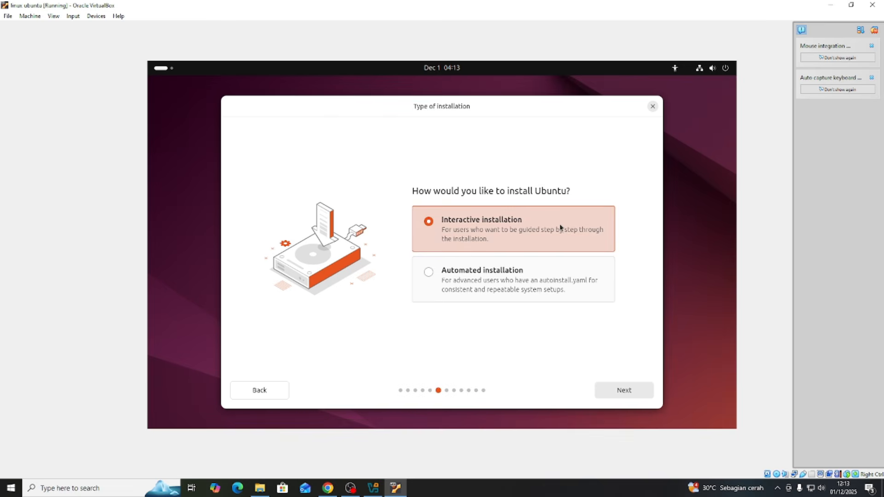
{"action": "left_click", "coordinate": [629, 393]}
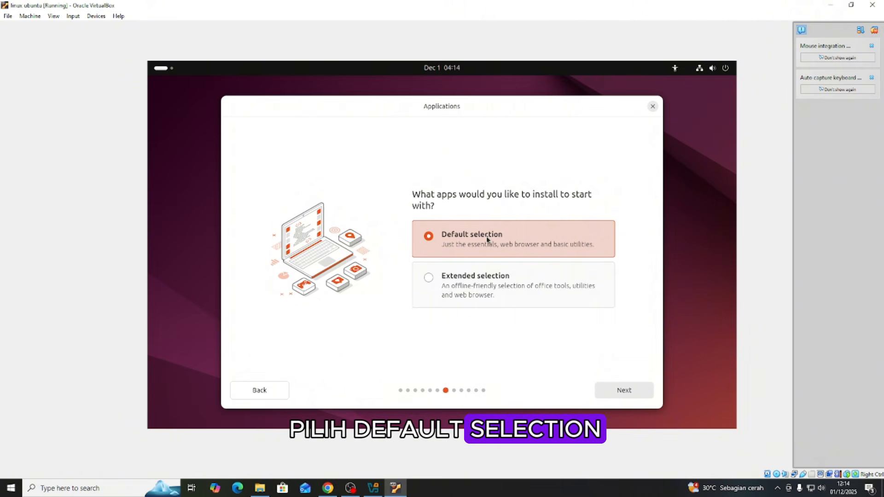
{"action": "left_click", "coordinate": [618, 391]}
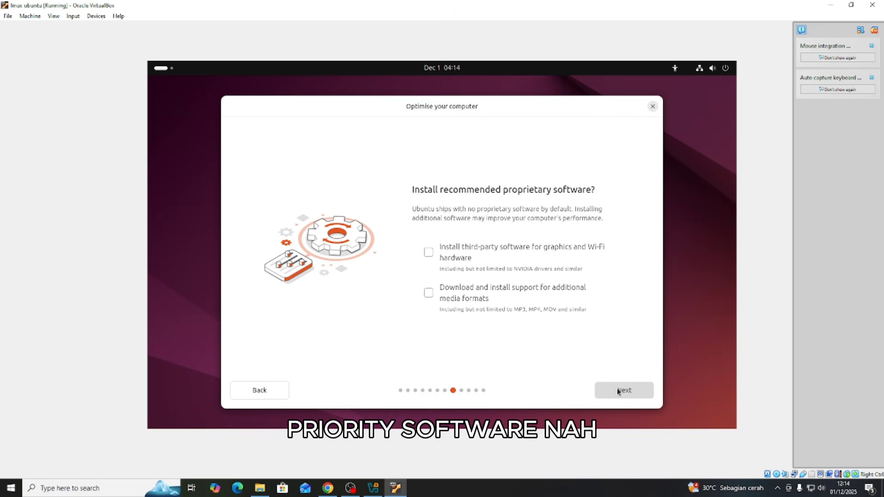
Enable third-party graphics and Wi-Fi software and support for additional media formats, and continue to the disk setup.
{"action": "left_click", "coordinate": [428, 253]}
{"action": "left_click", "coordinate": [428, 293]}
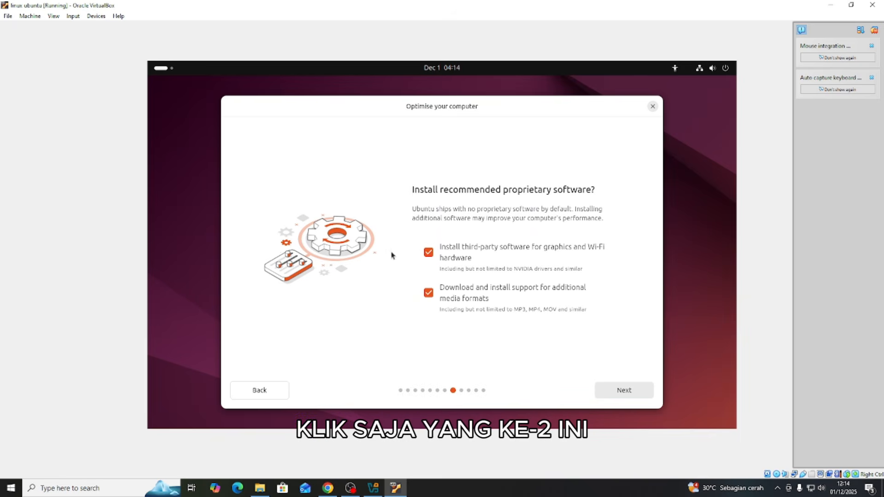
{"action": "left_click", "coordinate": [428, 254]}
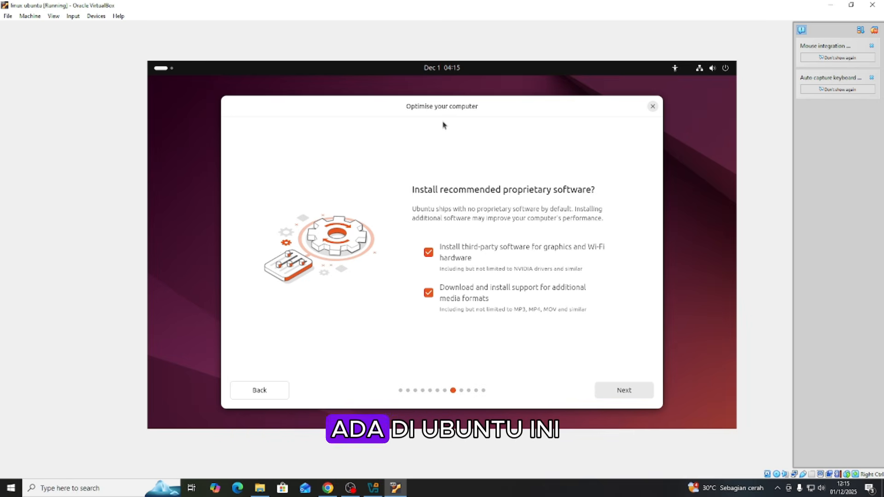
{"action": "left_click", "coordinate": [623, 390]}
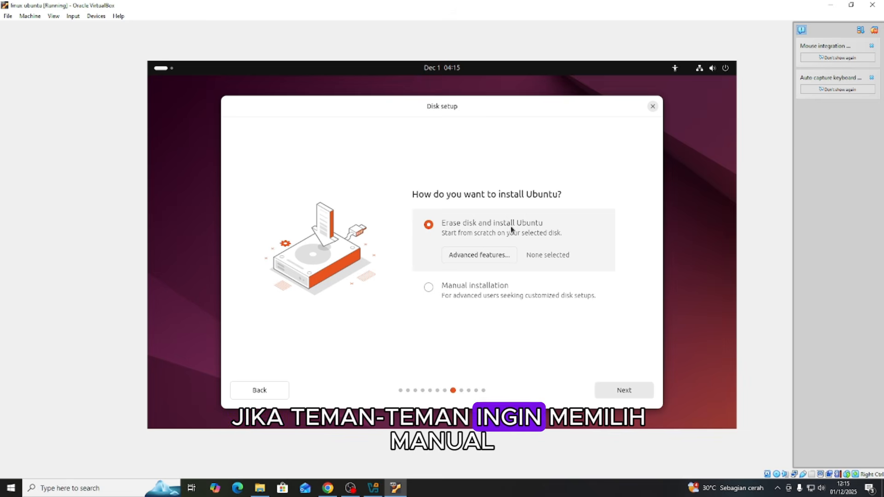
Choose "Erase disk and install Ubuntu" for the disk setup after trying the manual installation option, and continue.
{"action": "left_click", "coordinate": [464, 300]}
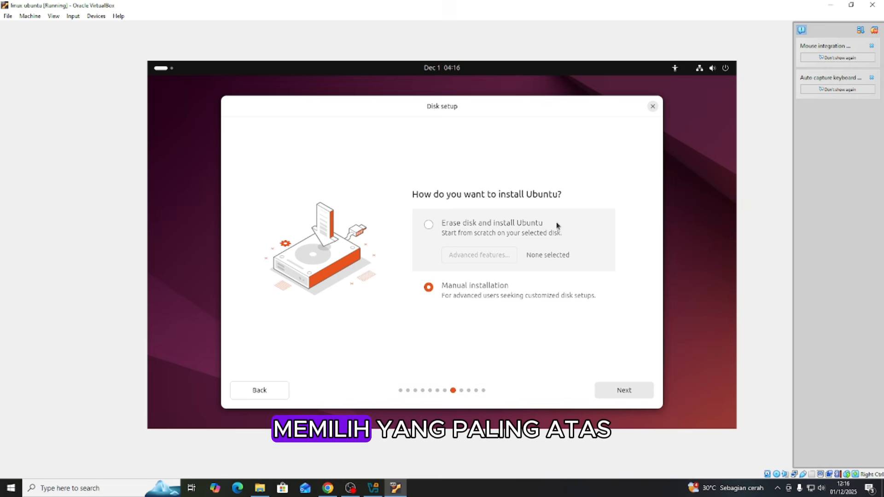
{"action": "left_click", "coordinate": [456, 225]}
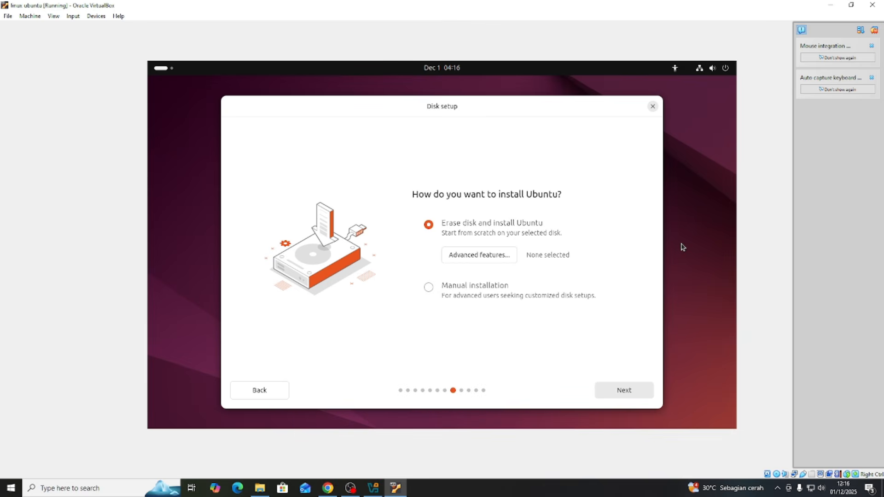
{"action": "left_click", "coordinate": [626, 394]}
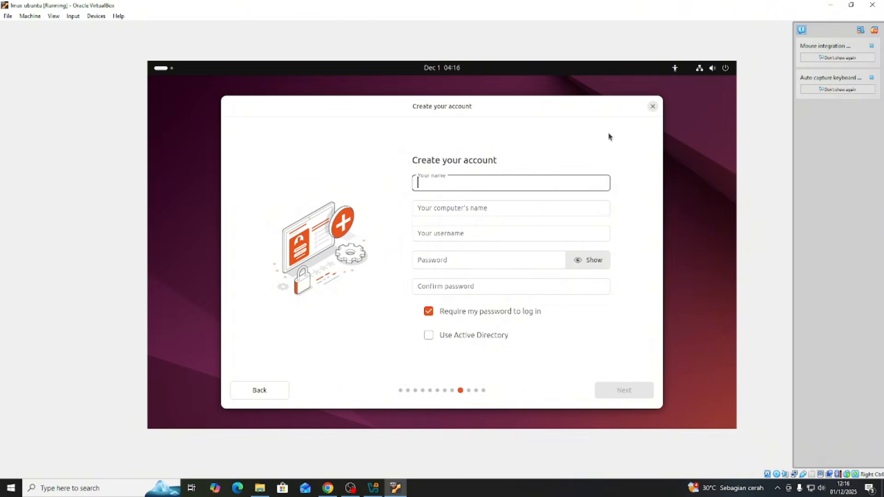
Enter "ubuntu" as both the account's name and the computer's name, keeping "ubuntu" as the username.
{"action": "type", "text": "ubuntu"}
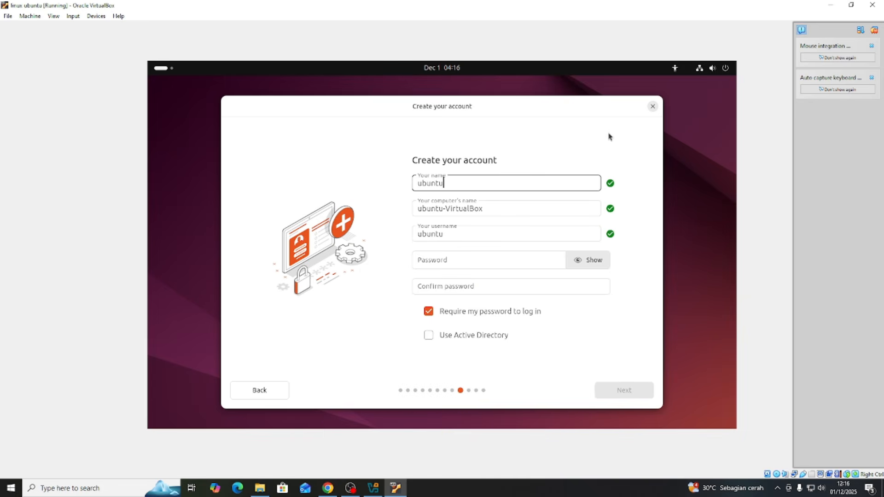
{"action": "key", "text": "Tab"}
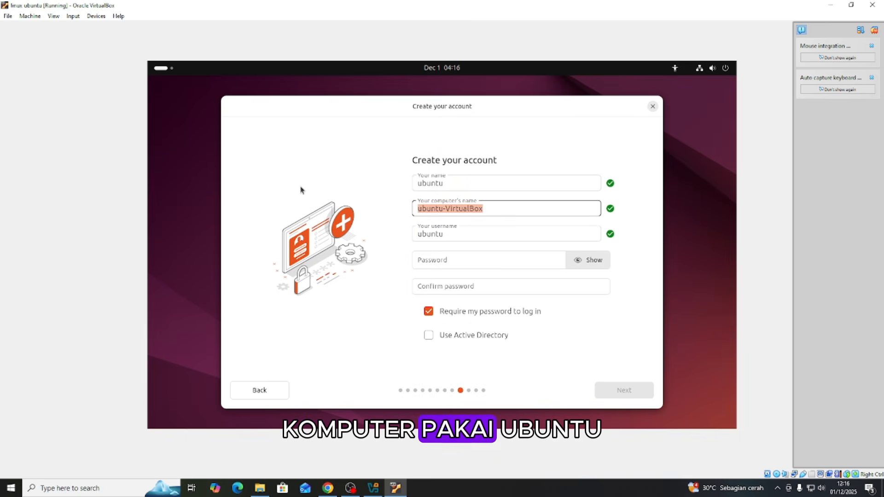
{"action": "type", "text": "ubuntu"}
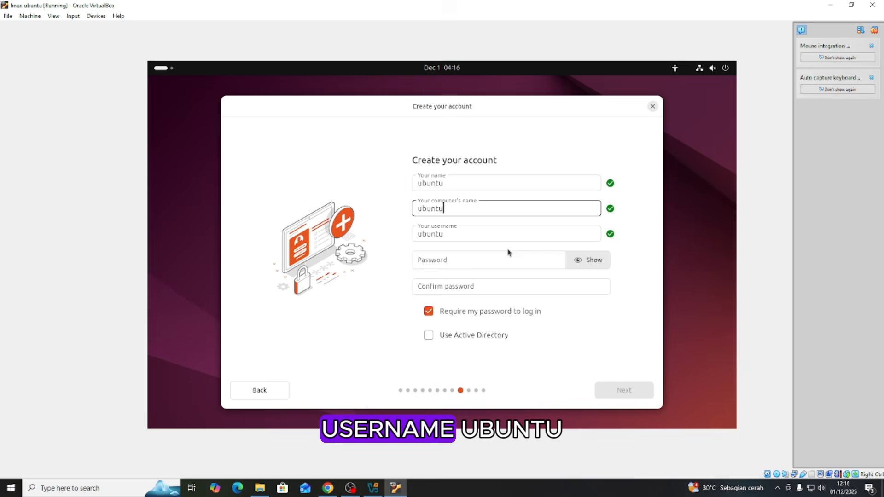
Enter and confirm the account password, keep it required for login, and submit the account details.
{"action": "left_click", "coordinate": [467, 258]}
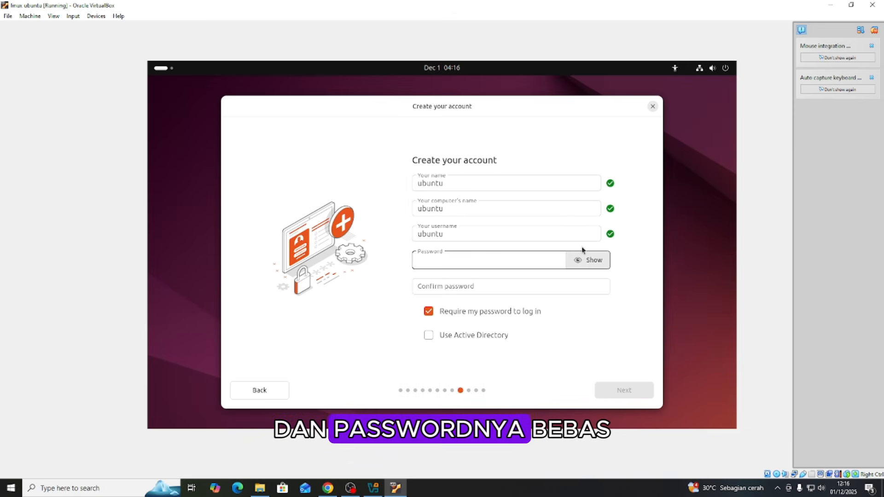
{"action": "type", "text": "123"}
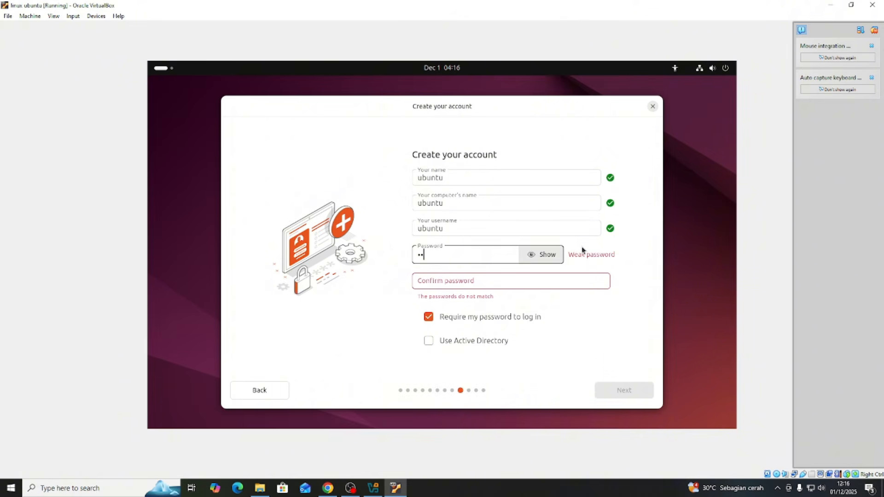
{"action": "key", "text": "BackSpace"}
{"action": "key", "text": "BackSpace"}
{"action": "type", "text": "123"}
{"action": "key", "text": "Tab"}
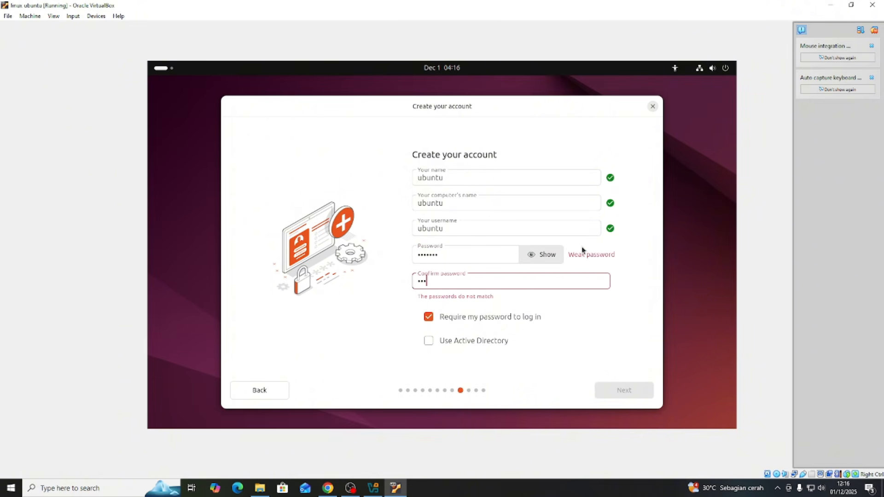
{"action": "type", "text": "3"}
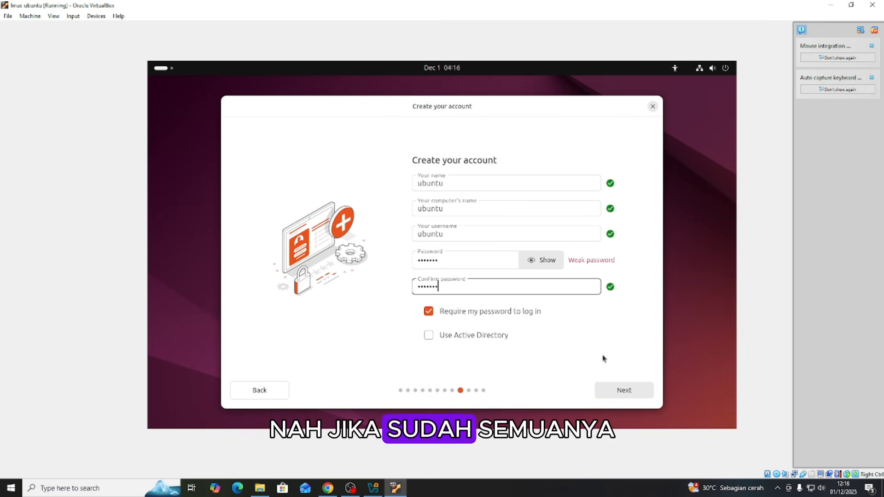
{"action": "left_click", "coordinate": [626, 390]}
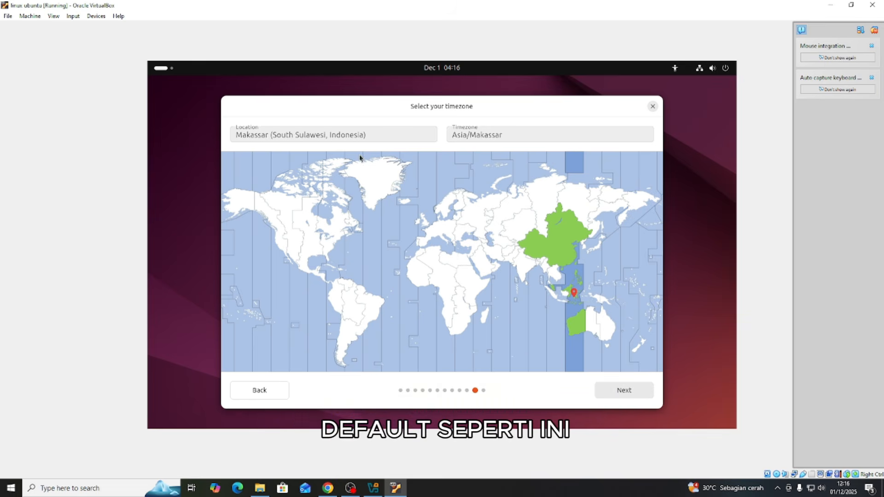
Keep the Asia/Makassar timezone and start the Ubuntu installation with the reviewed choices.
{"action": "left_click", "coordinate": [626, 391]}
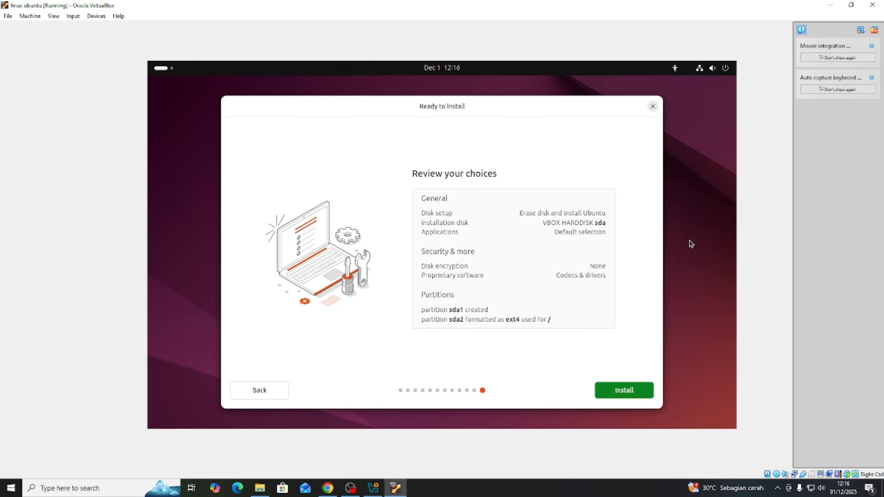
{"action": "left_click", "coordinate": [623, 390]}
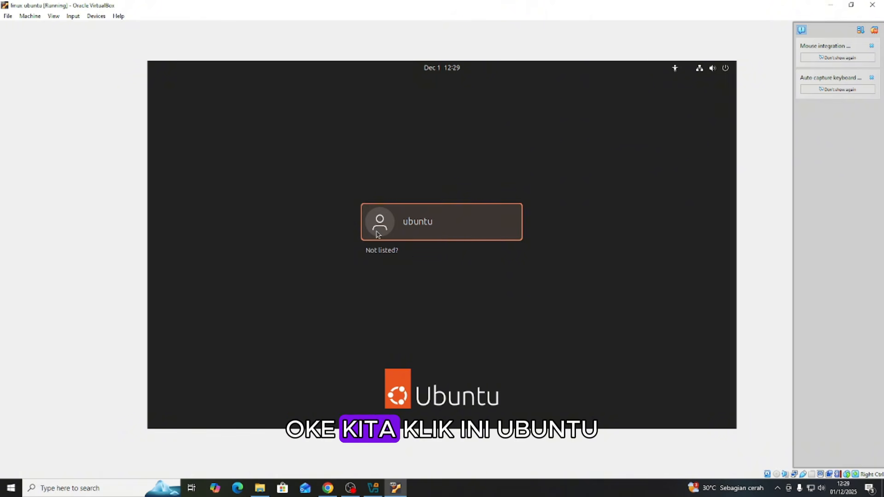
Log in to the ubuntu account on the installed system with the account password.
{"action": "left_click", "coordinate": [421, 229]}
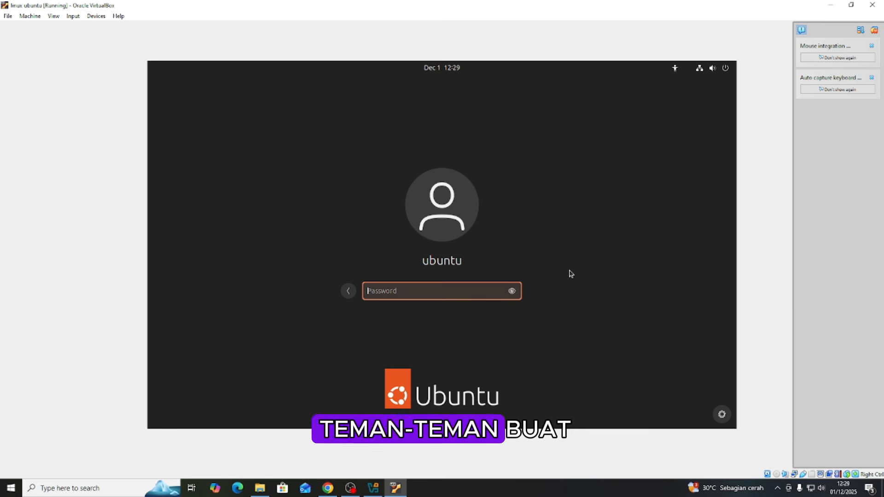
{"action": "type", "text": "1234567"}
{"action": "key", "text": "Return"}
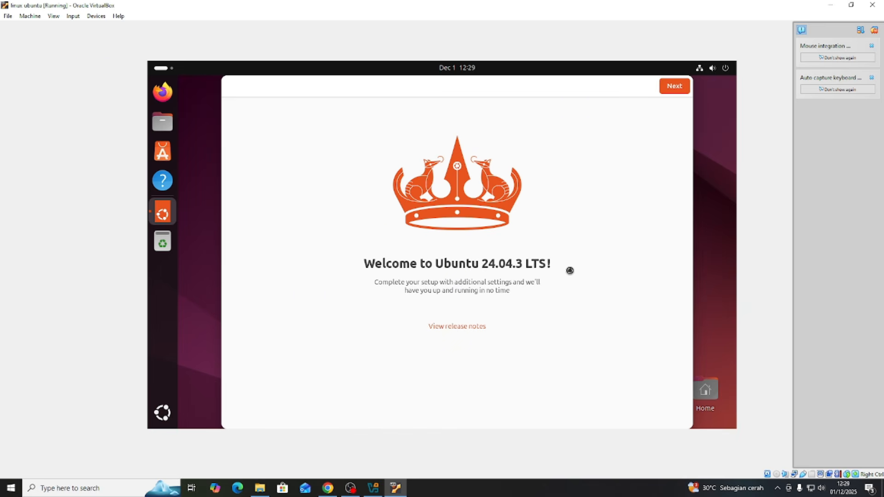
Complete the Ubuntu 24.04.3 LTS welcome setup, skipping Ubuntu Pro and keeping the remaining defaults.
{"action": "left_click", "coordinate": [658, 88]}
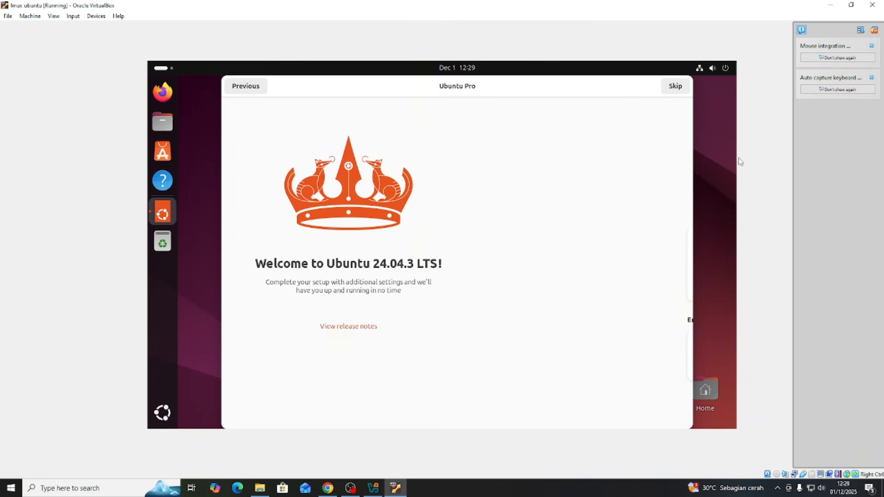
{"action": "left_click", "coordinate": [675, 87]}
{"action": "left_click", "coordinate": [672, 88]}
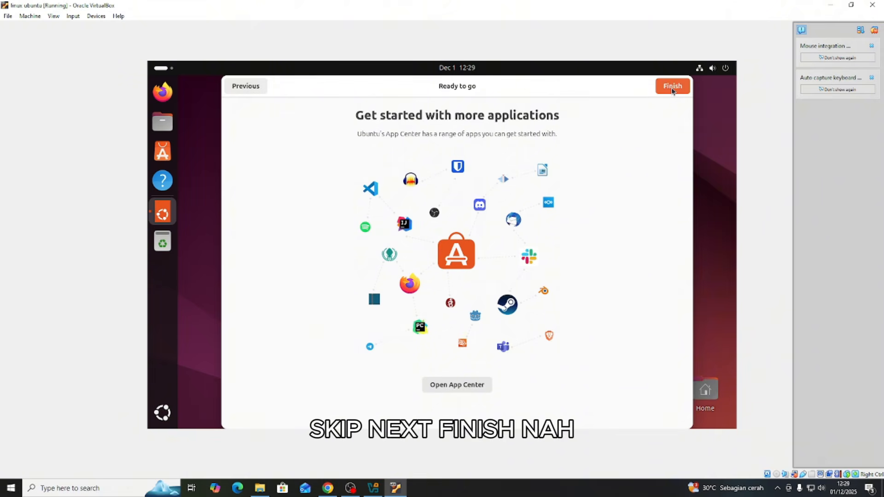
{"action": "left_click", "coordinate": [672, 88]}
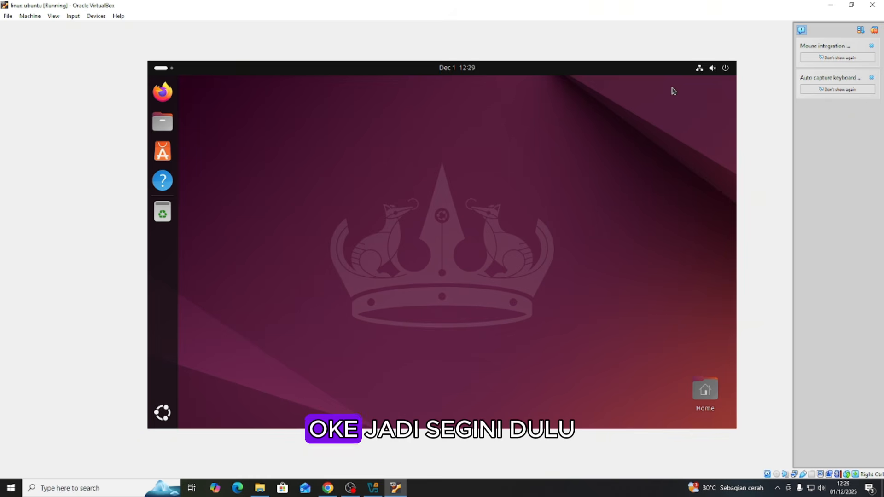